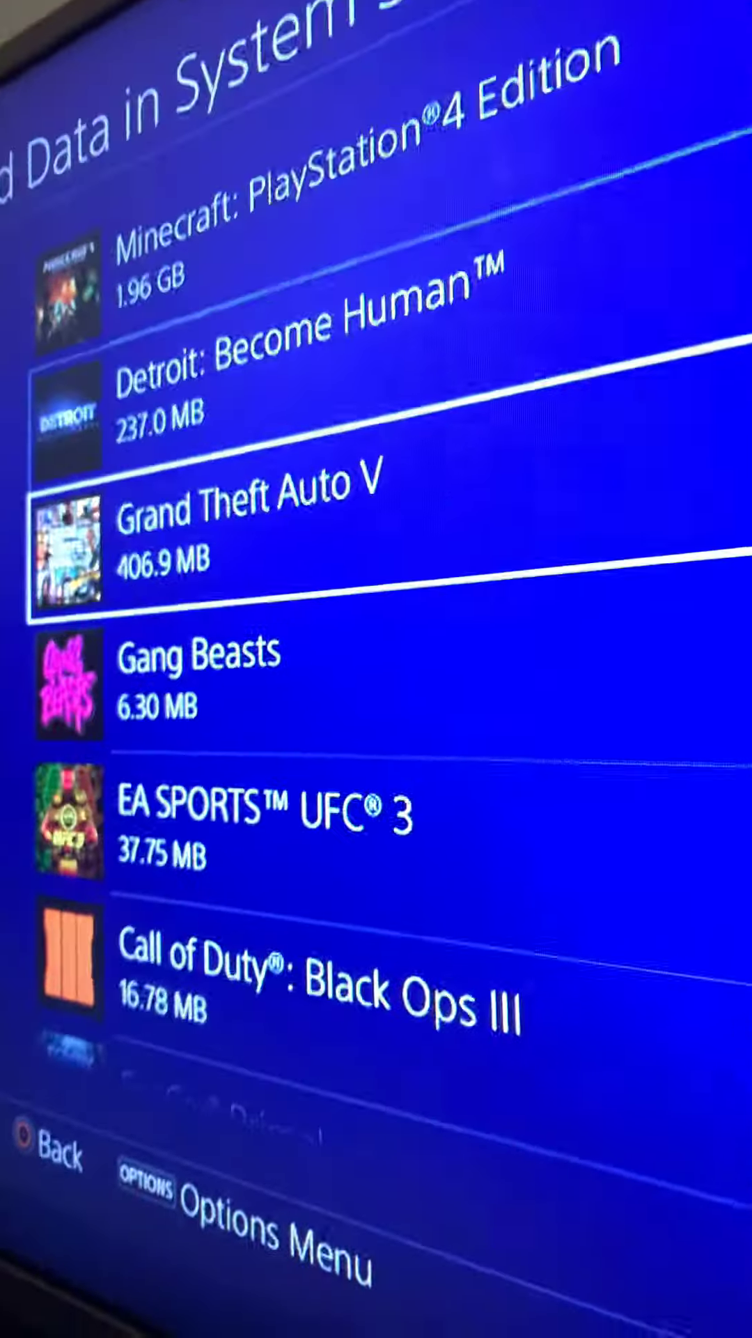
{"action": "key", "text": "Down"}
{"action": "key", "text": "Down"}
{"action": "key", "text": "Down"}
{"action": "key", "text": "Down"}
{"action": "key", "text": "Down"}
{"action": "key", "text": "Down"}
{"action": "key", "text": "Down"}
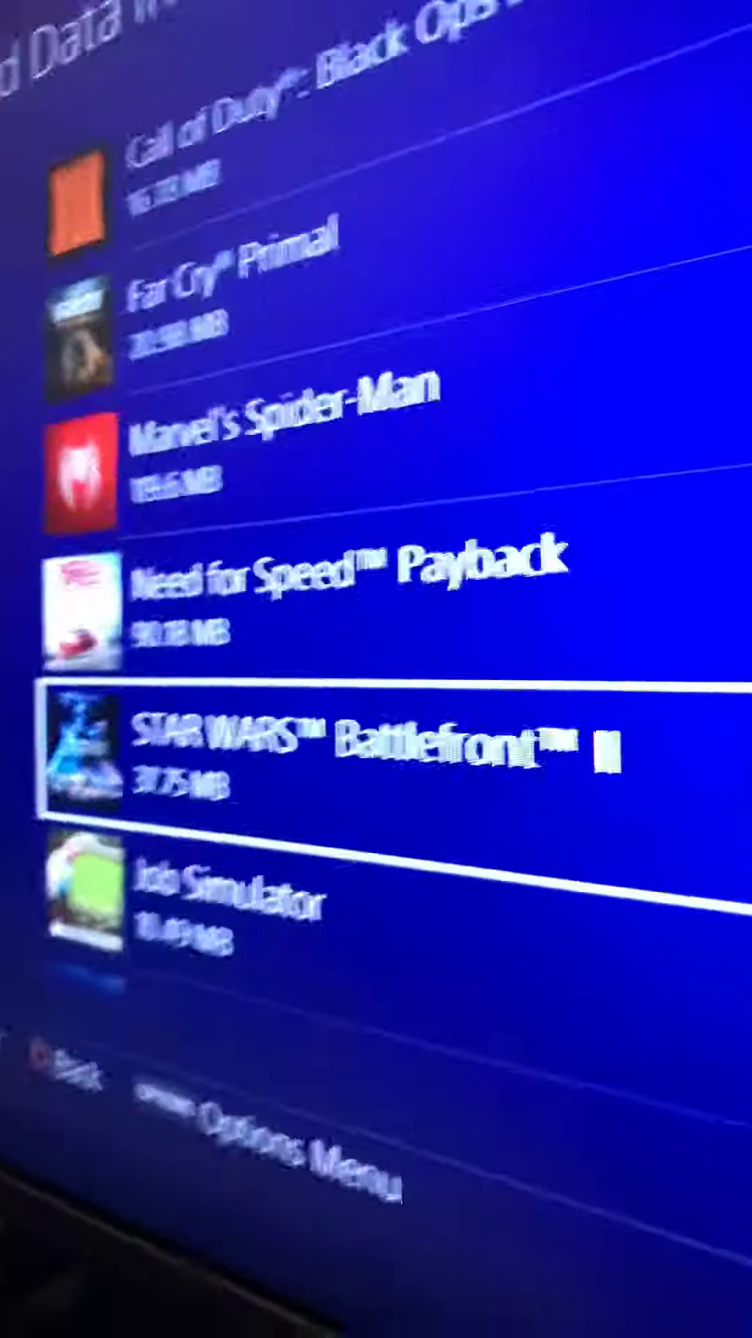